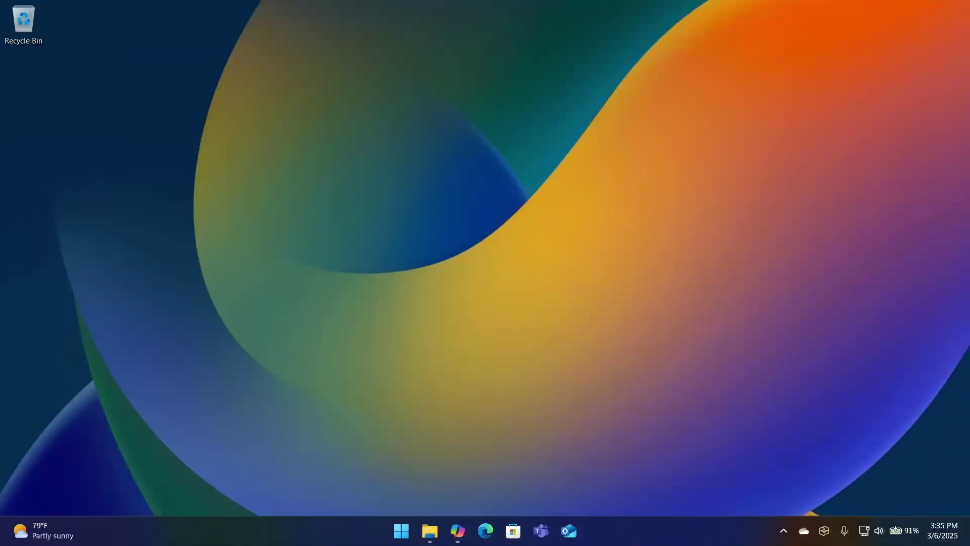
# Step: Switch Windows to Light mode under Settings > Personalization > Colors
pyautogui.click(457, 531)
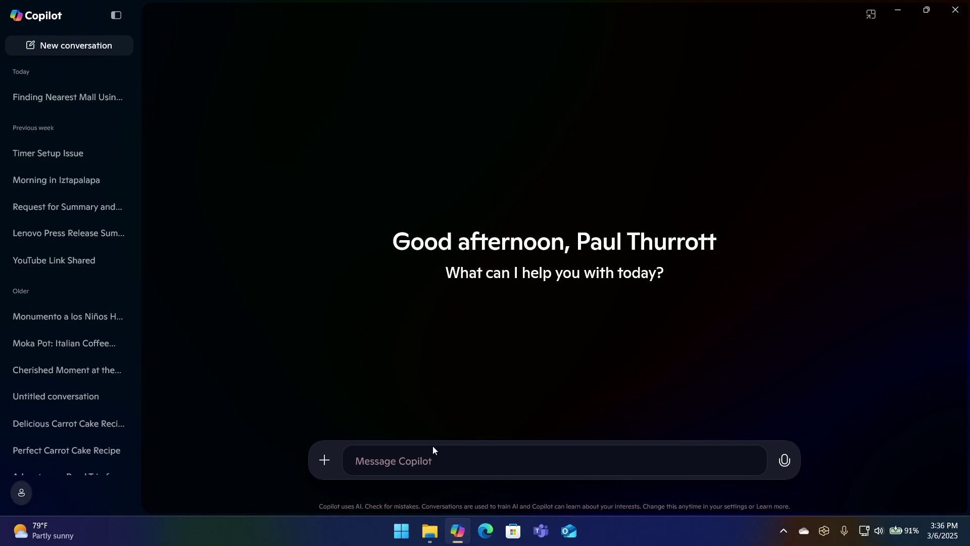
pyautogui.press('super+i')
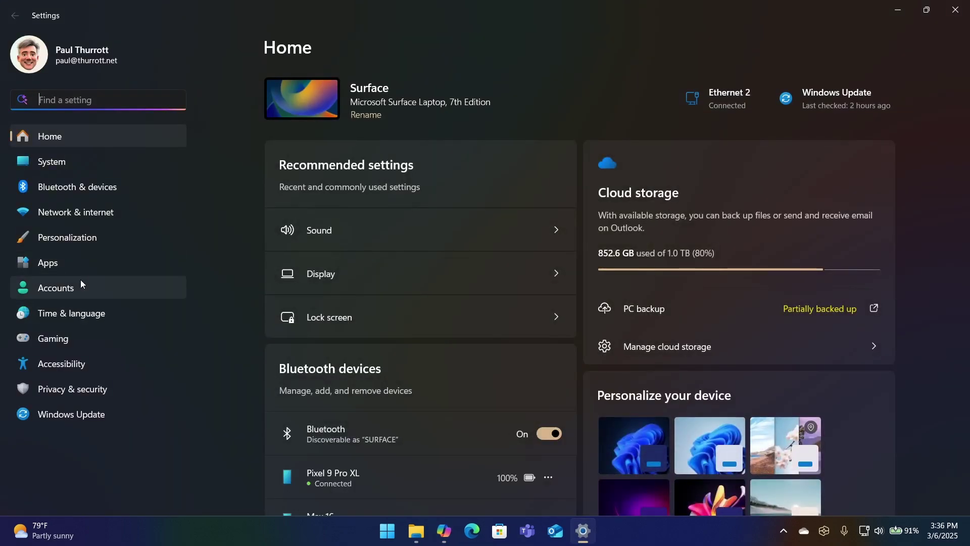
pyautogui.click(79, 237)
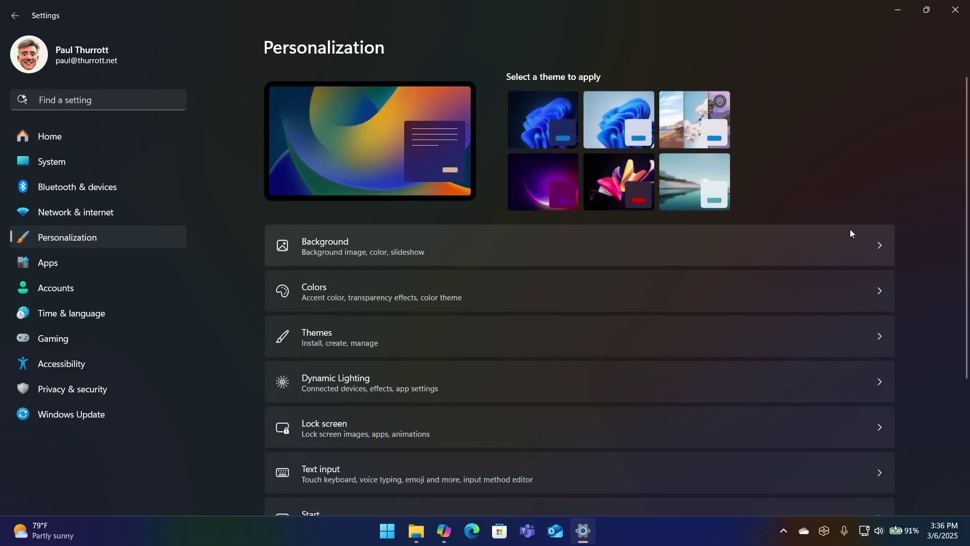
pyautogui.click(575, 303)
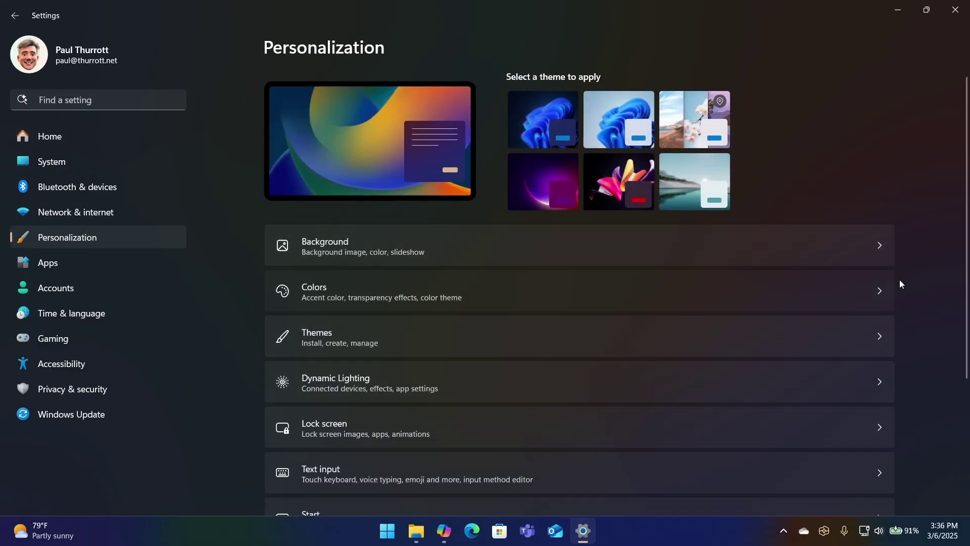
pyautogui.click(855, 225)
pyautogui.click(849, 196)
# Step: Preview Copilot in the light theme, then set Windows back to Dark mode
pyautogui.click(892, 10)
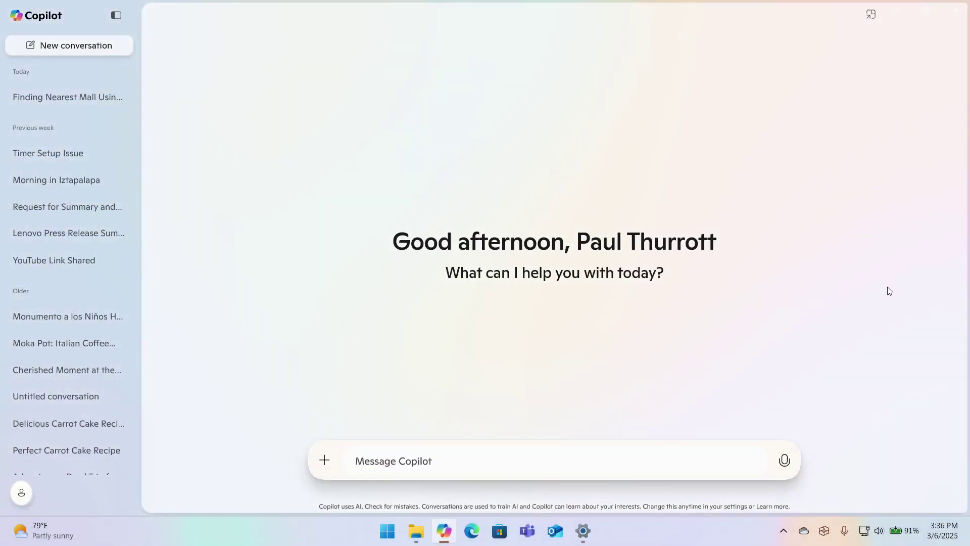
pyautogui.hotkey('alt', 'Tab')
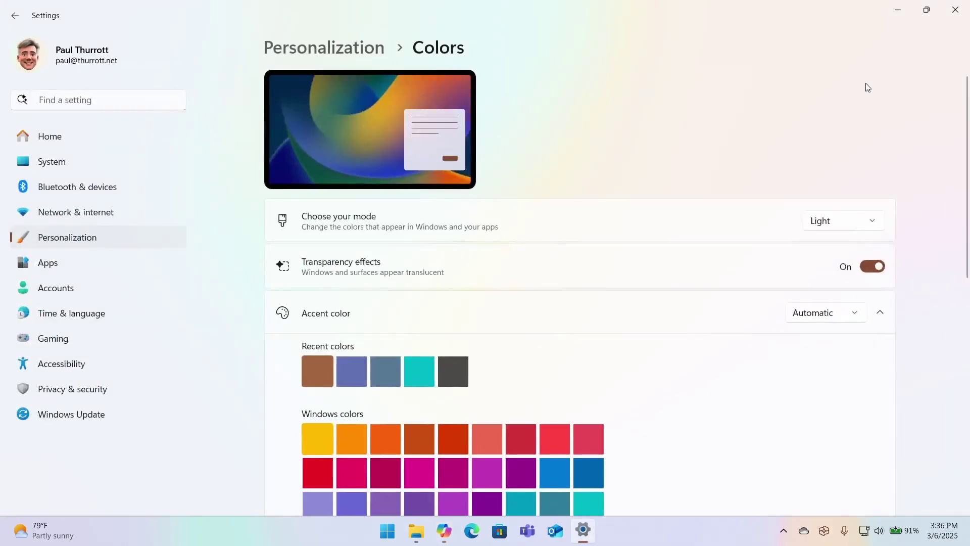
pyautogui.click(839, 225)
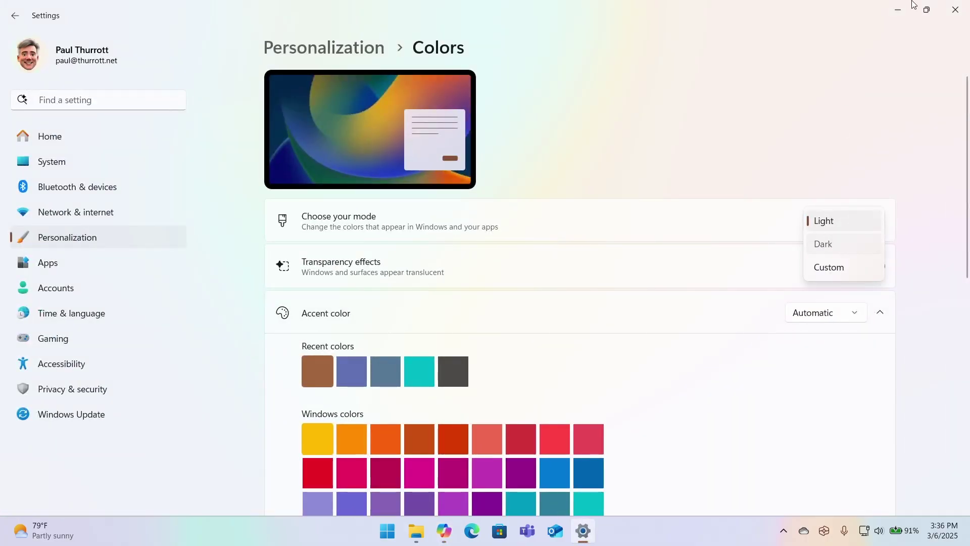
pyautogui.click(898, 10)
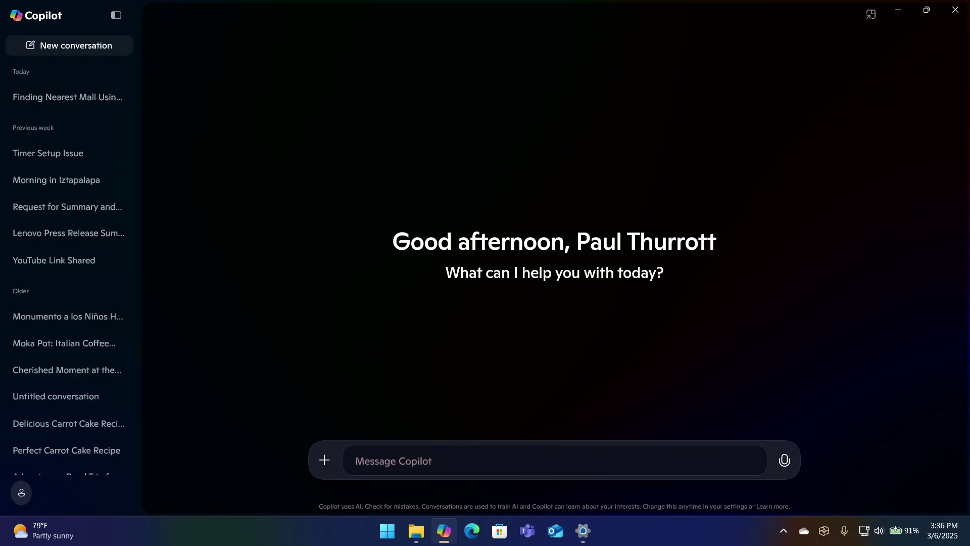
pyautogui.hotkey('alt', 'Tab')
pyautogui.hotkey('alt', 'Tab')
pyautogui.hotkey('alt', 'Tab')
pyautogui.hotkey('alt', 'Tab')
pyautogui.hotkey('alt', 'Tab')
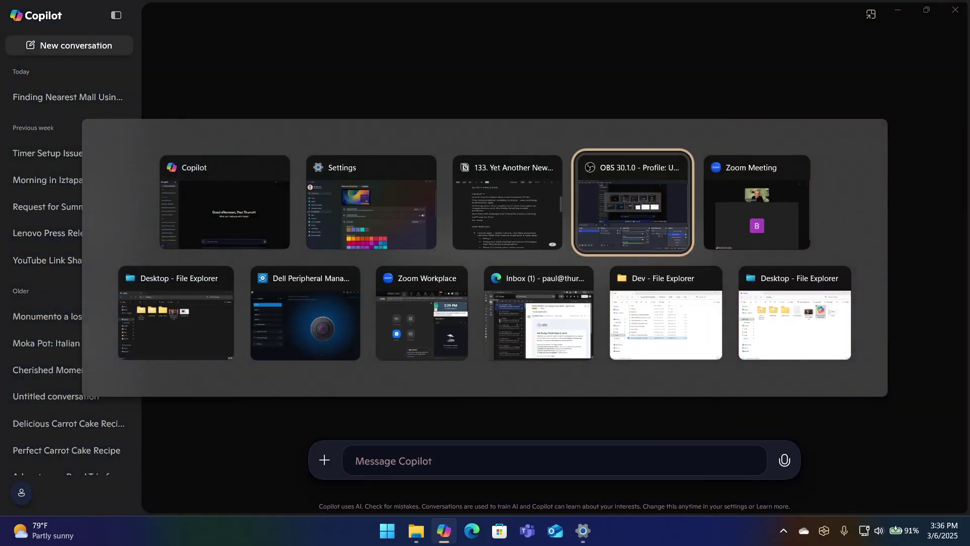
pyautogui.press('Escape')
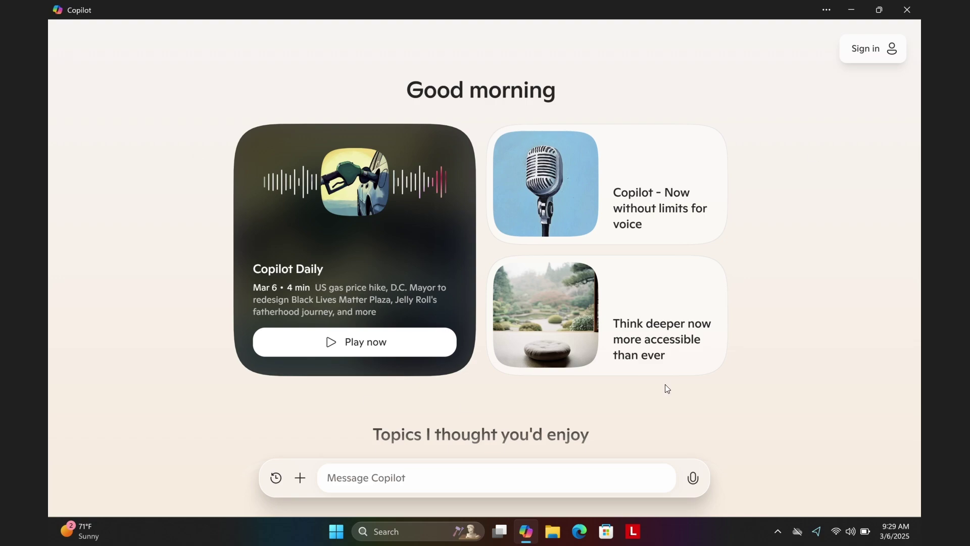
pyautogui.moveTo(944, 273)
pyautogui.hscroll(-3, 39, 34)
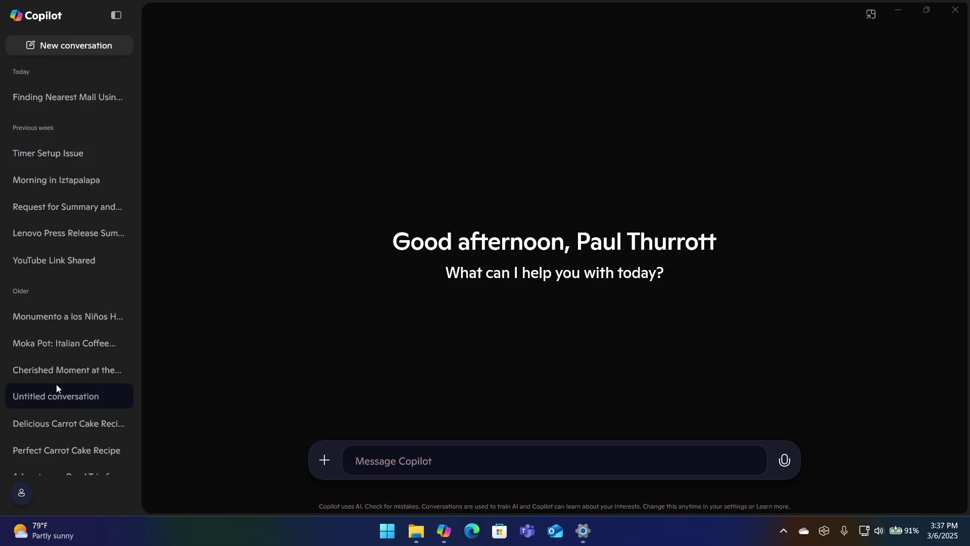
pyautogui.click(113, 10)
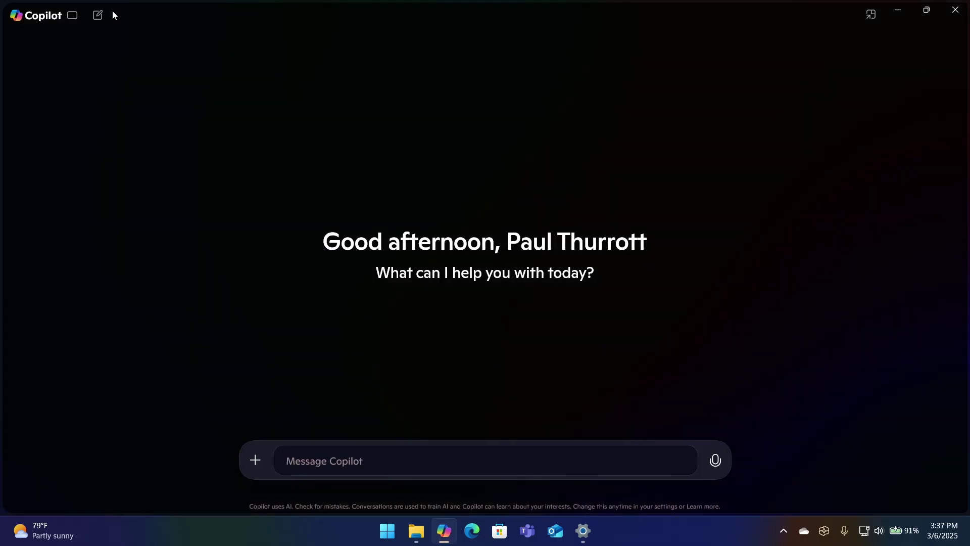
pyautogui.click(72, 17)
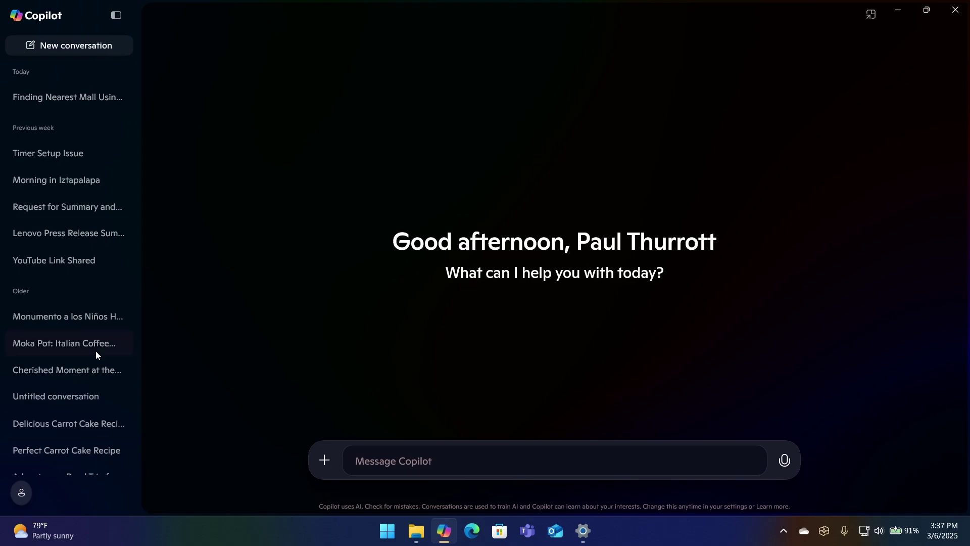
pyautogui.scroll(-2, 96, 354)
pyautogui.scroll(-1, 95, 357)
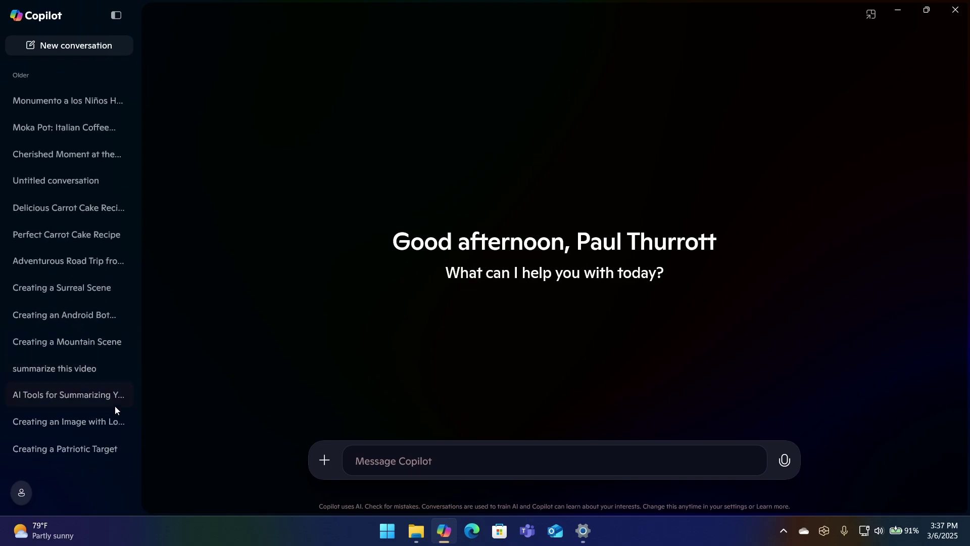
pyautogui.scroll(5, 115, 409)
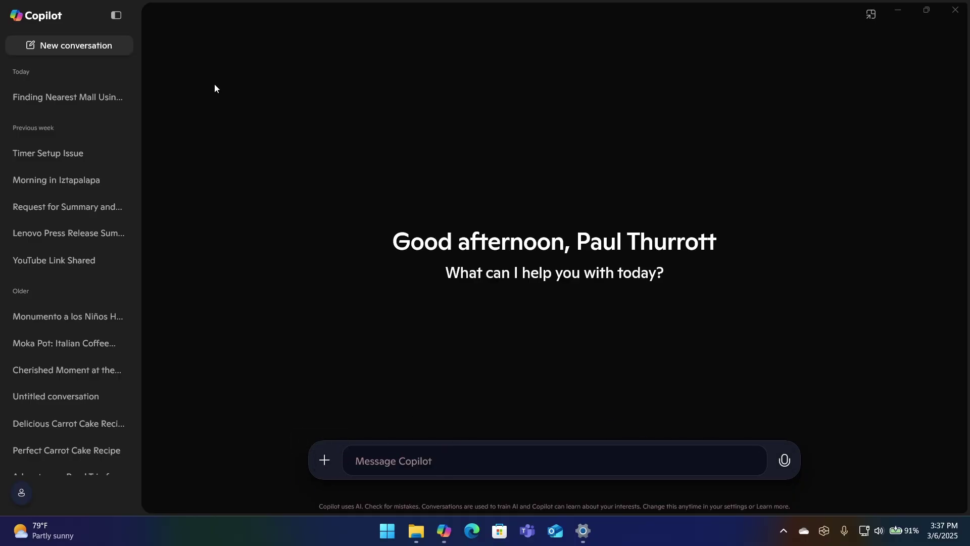
pyautogui.click(324, 459)
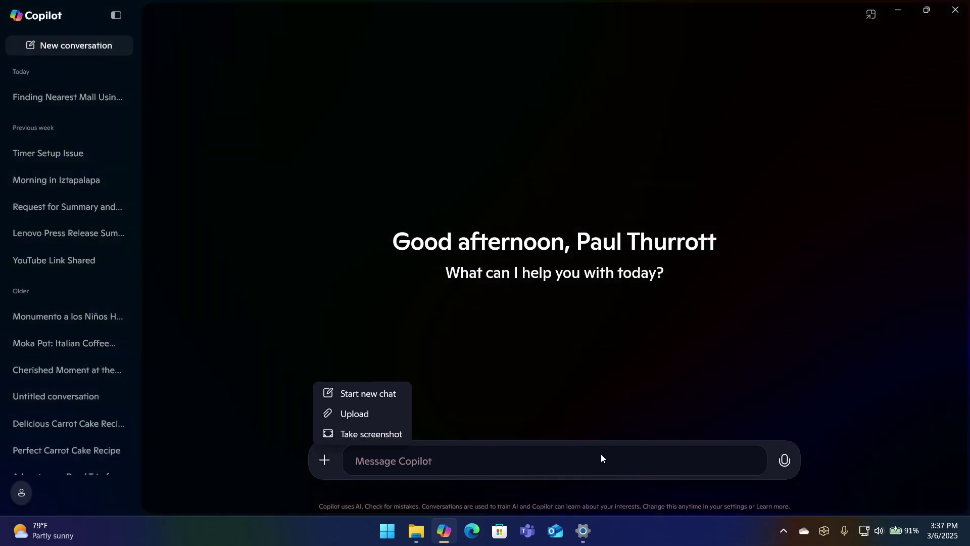
pyautogui.click(811, 449)
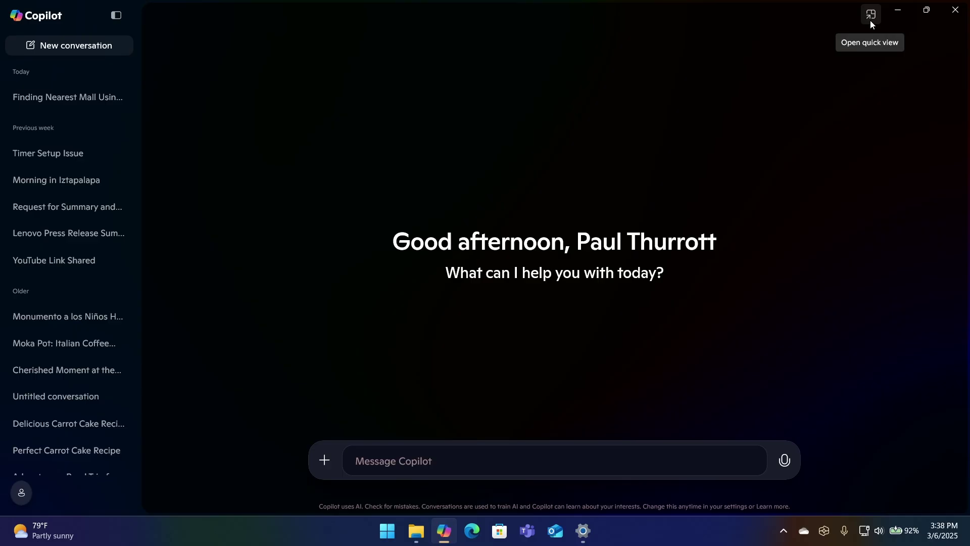
# Step: Open and then dismiss the Copilot window's system menu
pyautogui.hotkey('alt', 'space')
pyautogui.press('Escape')
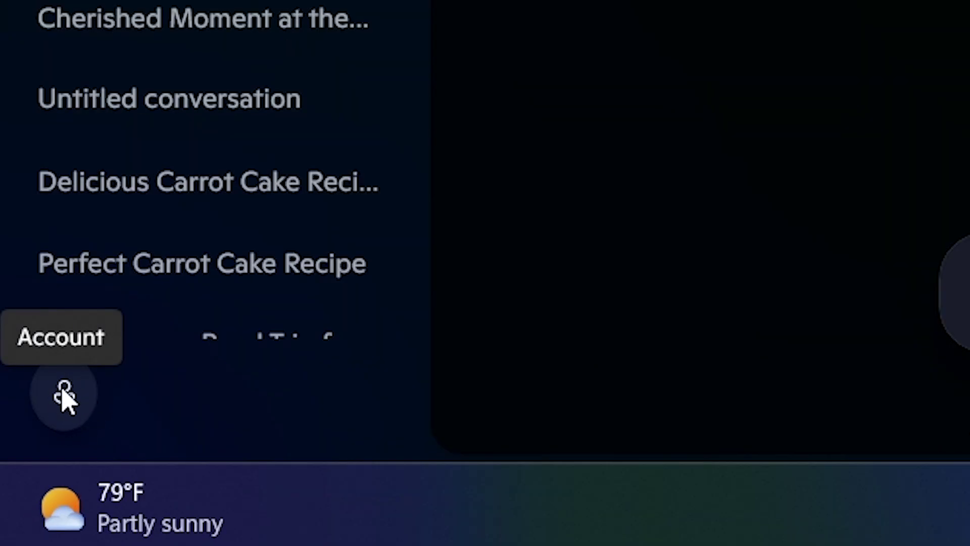
# Step: Open Copilot Settings from the account menu and scroll through account, voice and phone options
pyautogui.click(76, 389)
pyautogui.click(65, 400)
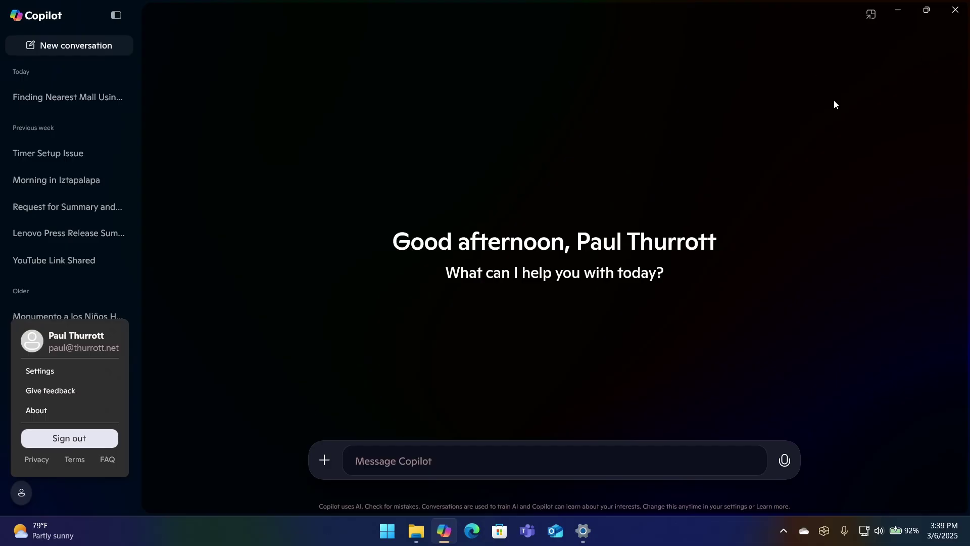
pyautogui.click(41, 372)
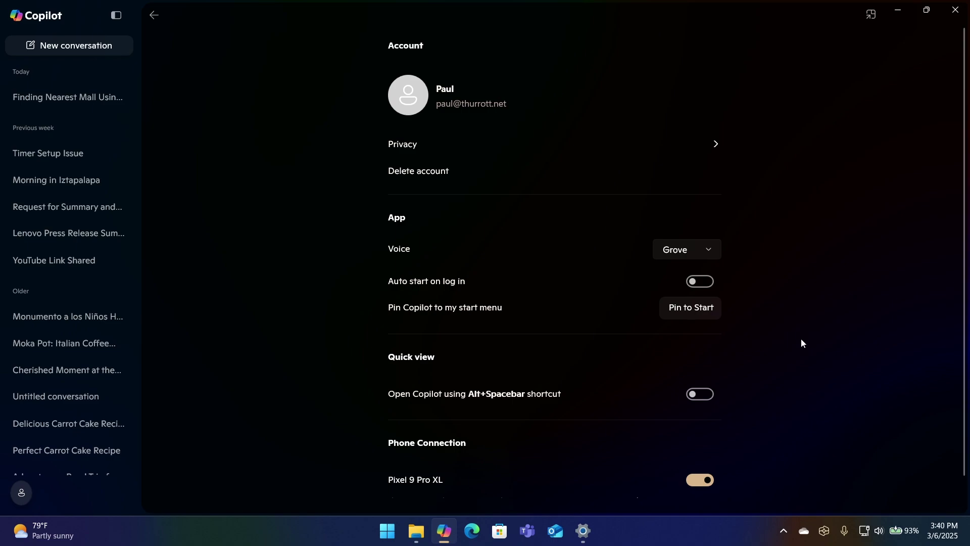
pyautogui.scroll(-1, 797, 345)
pyautogui.scroll(1, 797, 346)
# Step: Open the Privacy section to view the model training and data-sharing toggles
pyautogui.click(416, 147)
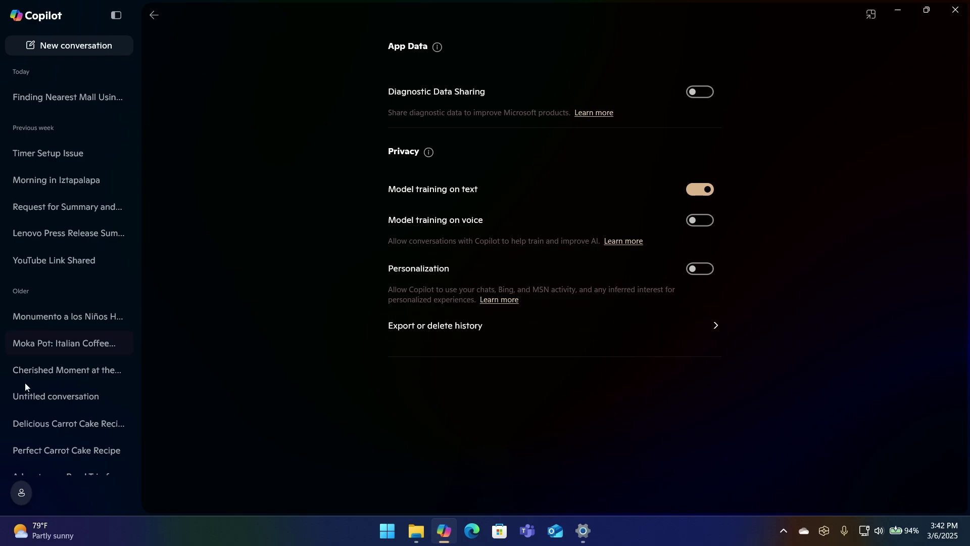
# Step: Return to the main Settings page through the account menu
pyautogui.click(20, 496)
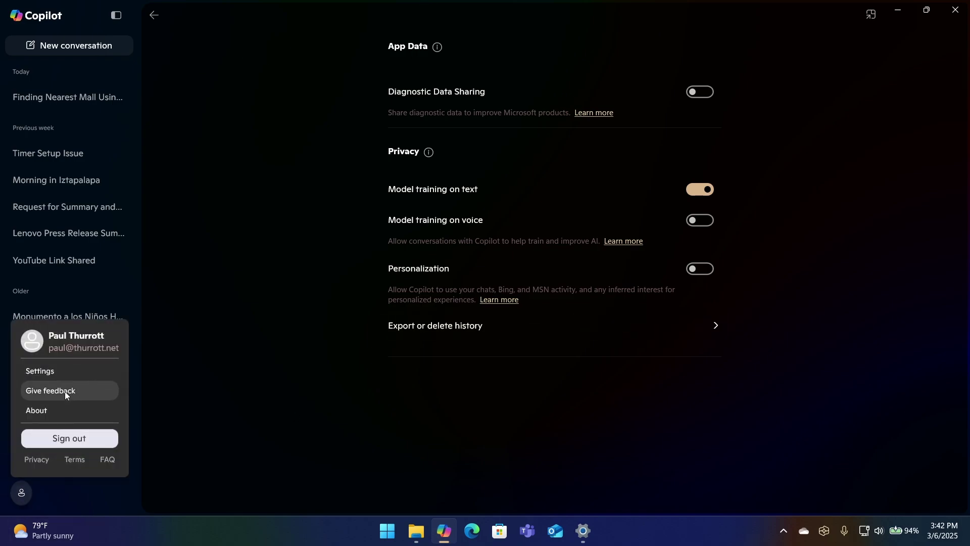
pyautogui.click(66, 372)
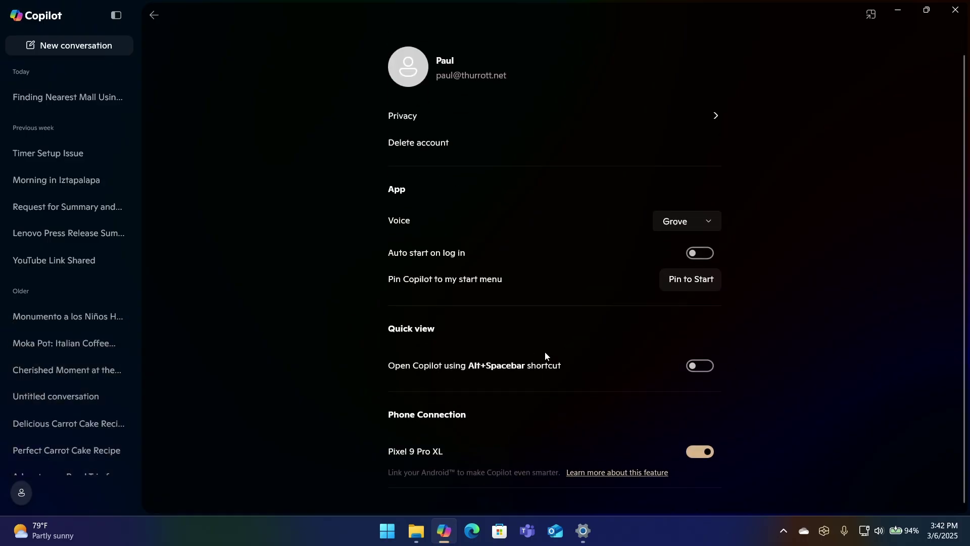
pyautogui.scroll(1, 631, 334)
# Step: Change the Copilot voice from Grove to Meadow after briefly trying Wave
pyautogui.click(701, 251)
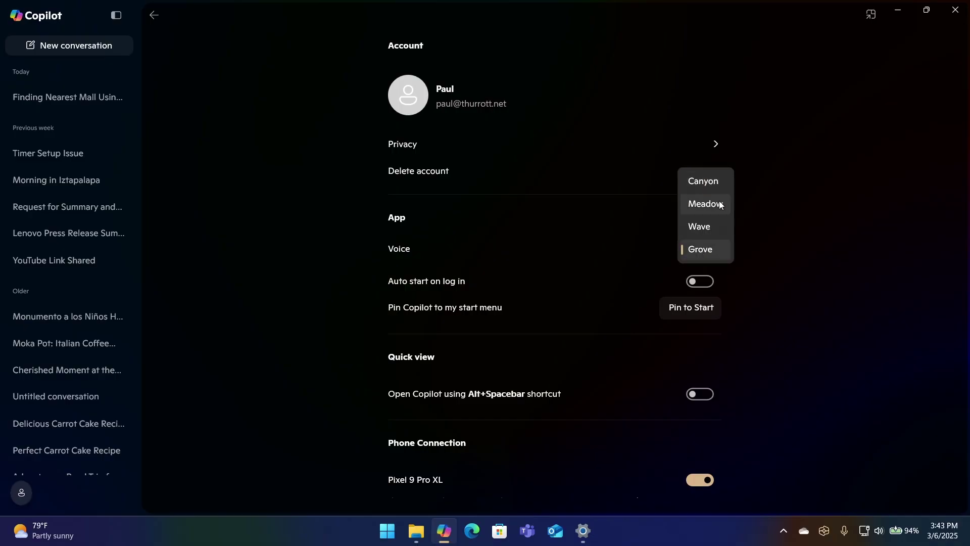
pyautogui.click(709, 235)
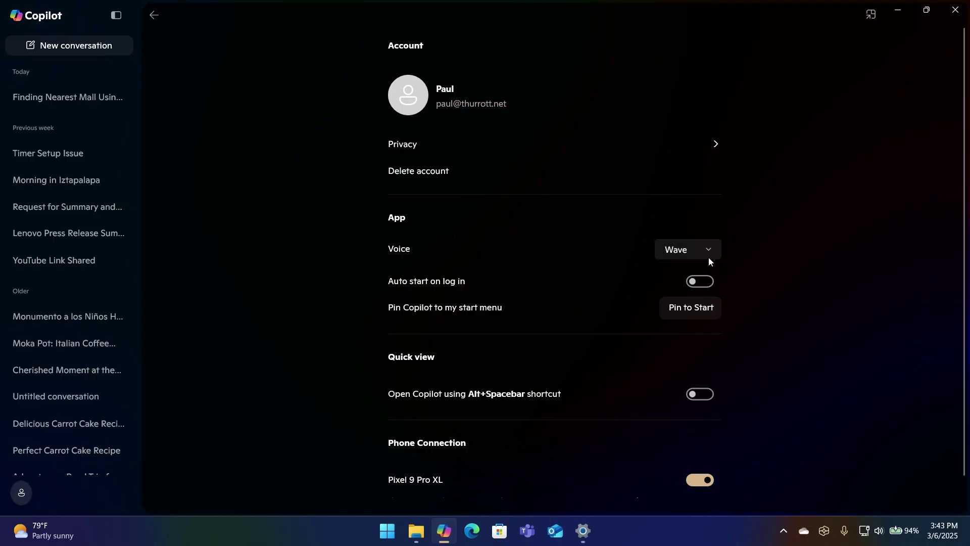
pyautogui.click(695, 259)
pyautogui.click(706, 231)
pyautogui.click(695, 252)
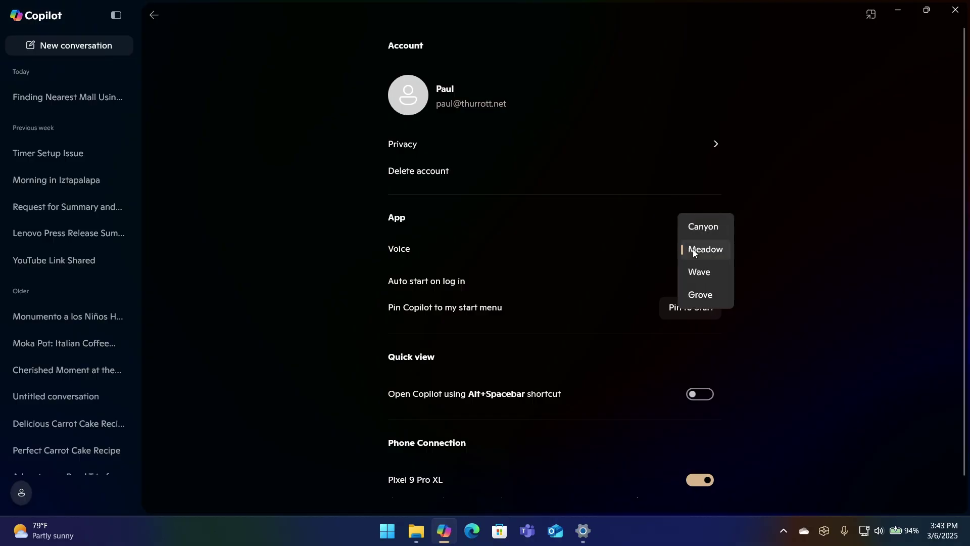
pyautogui.click(626, 242)
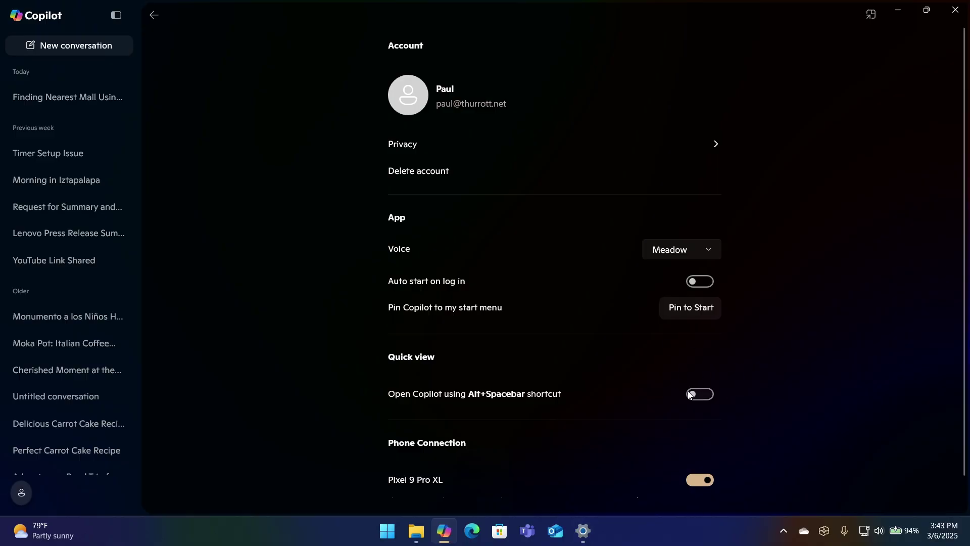
pyautogui.hotkey('alt', 'space')
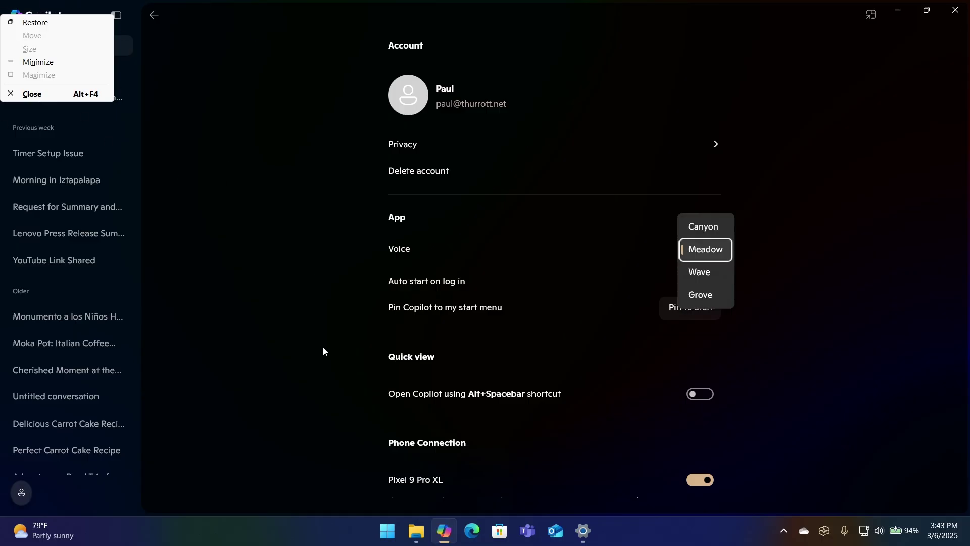
pyautogui.click(817, 367)
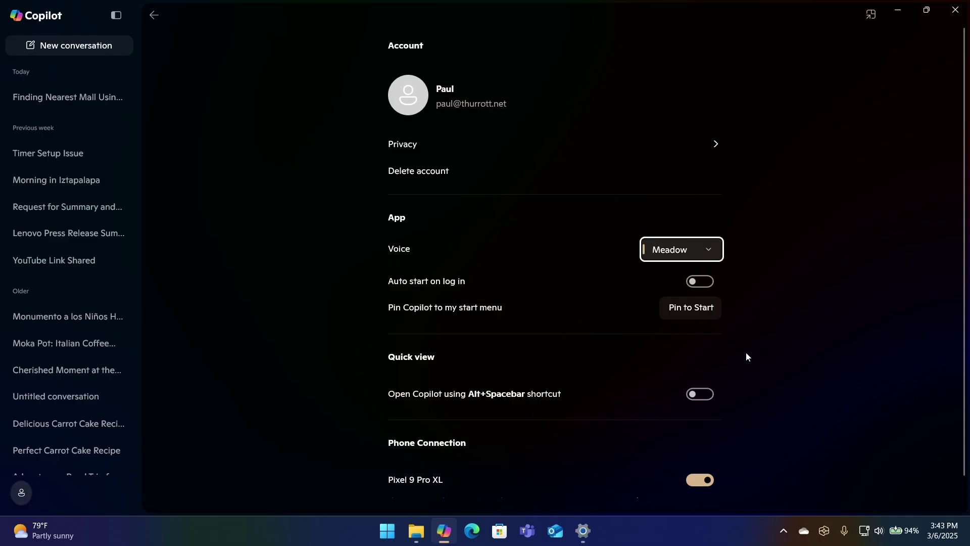
pyautogui.scroll(-1, 755, 348)
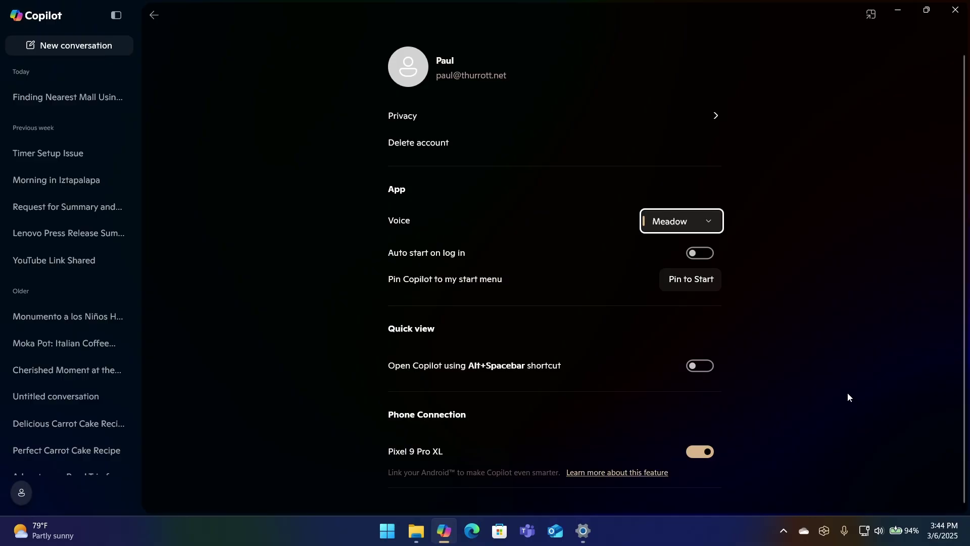
# Step: Open Privacy, then back out of Settings to the greeting home screen
pyautogui.click(715, 115)
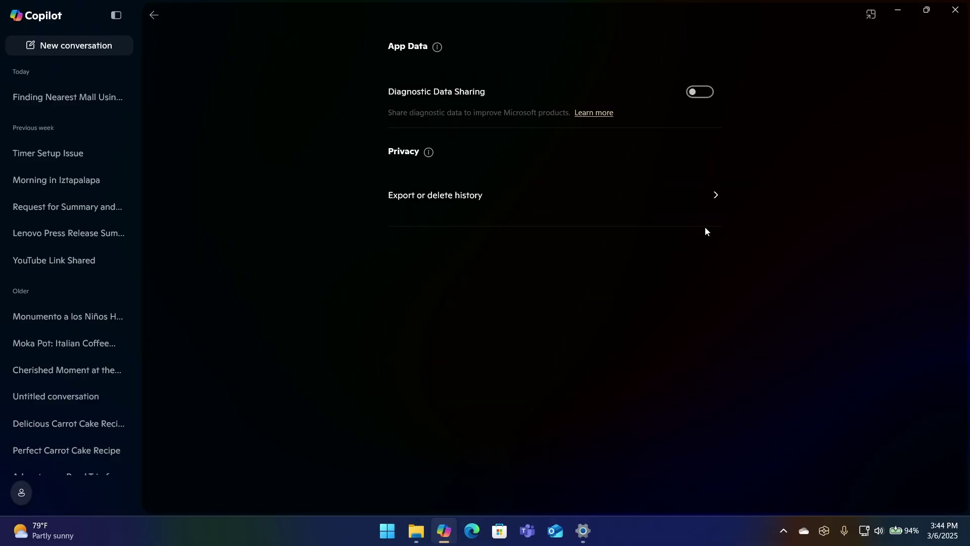
pyautogui.click(154, 15)
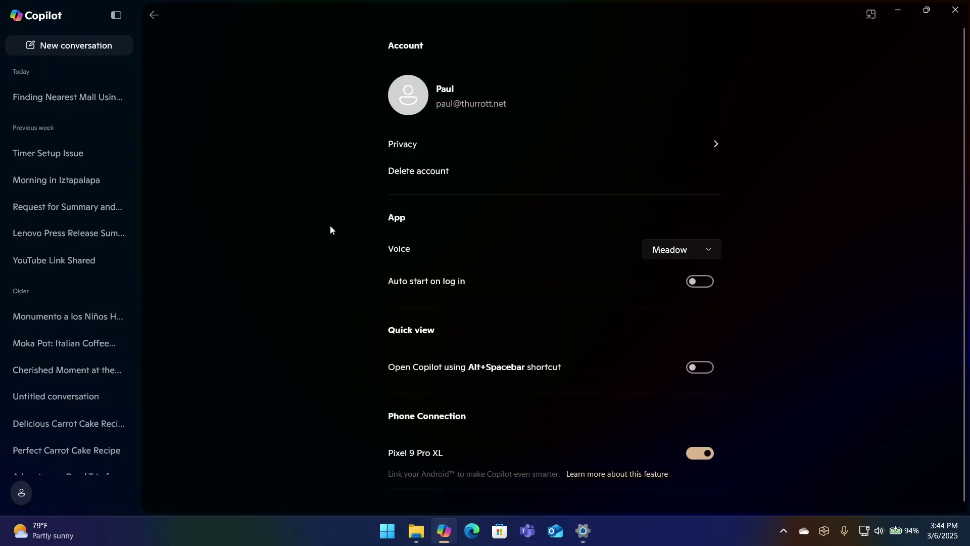
pyautogui.click(154, 16)
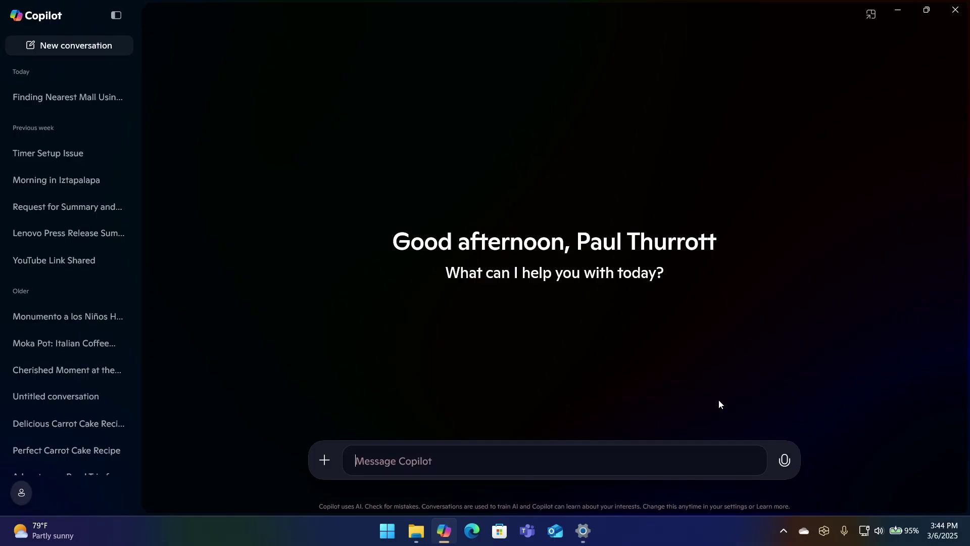
# Step: Ask Copilot 'Can I switch to light mode' and reply 'yes' to its offer
pyautogui.write('Can I switch to light mode')
pyautogui.press('Return')
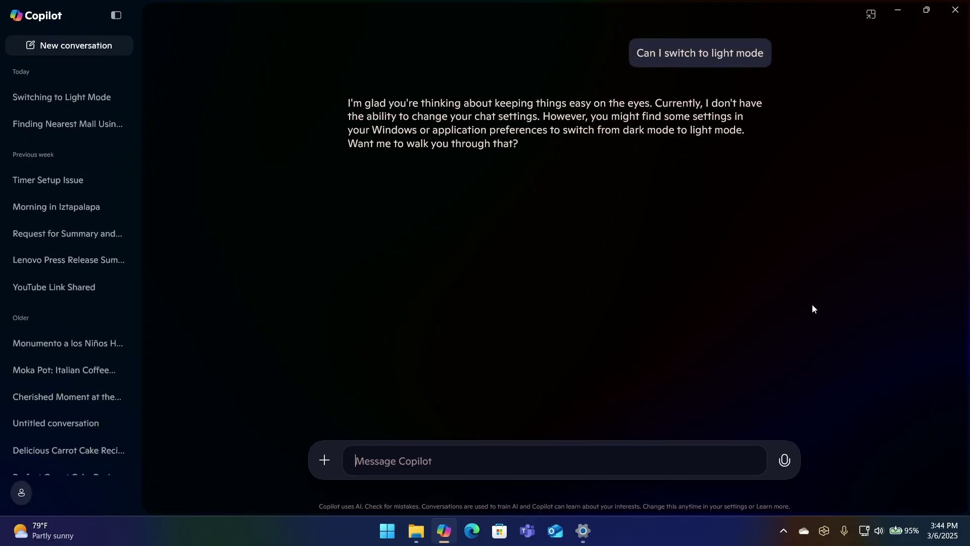
pyautogui.write('yes')
pyautogui.press('Return')
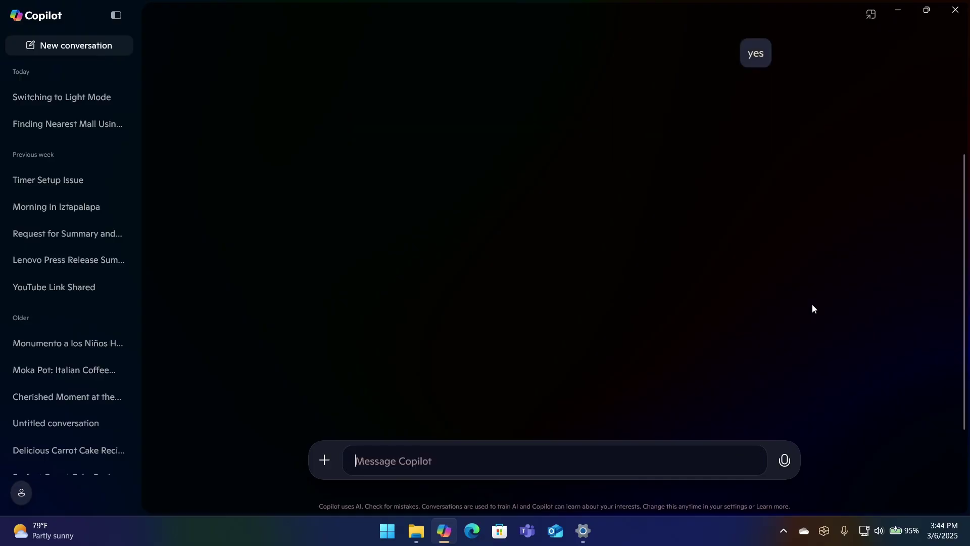